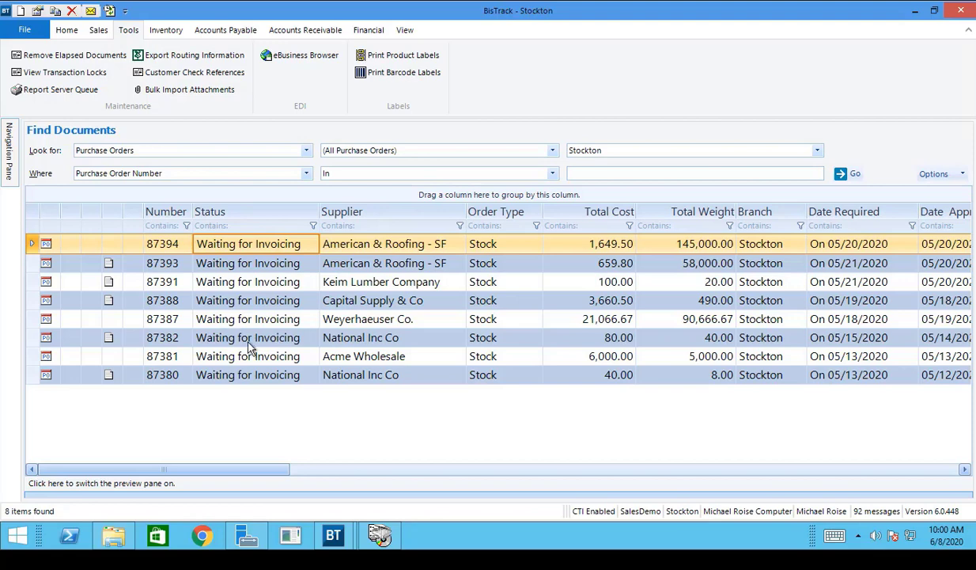
Step: Drag all eight Supplier Docs invoice PDFs, Acme_87381 onward, from File Explorer into SPEID
left_click(380, 536)
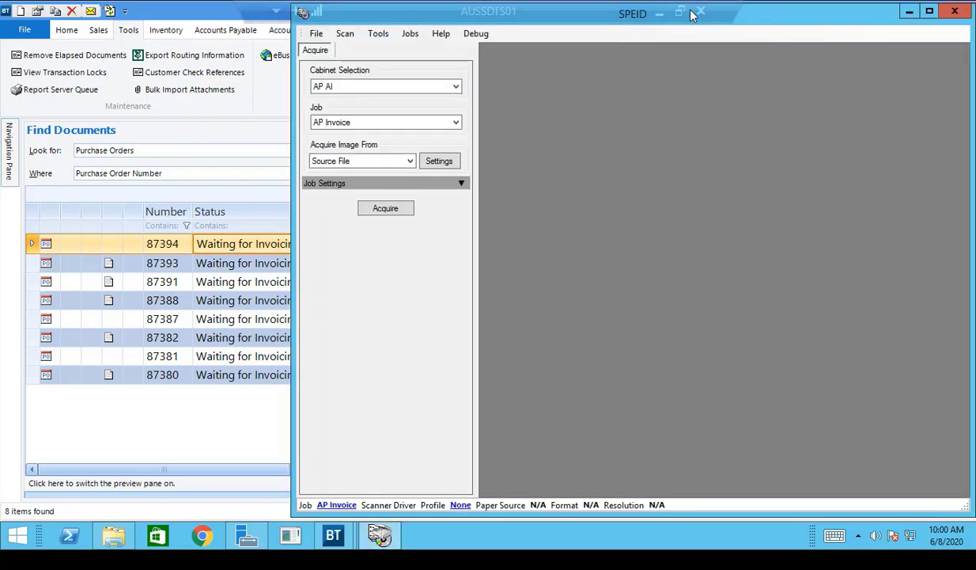
mouse_move(790, 17)
left_mouse_down()
mouse_move(780, 26)
mouse_move(786, 22)
left_mouse_up()
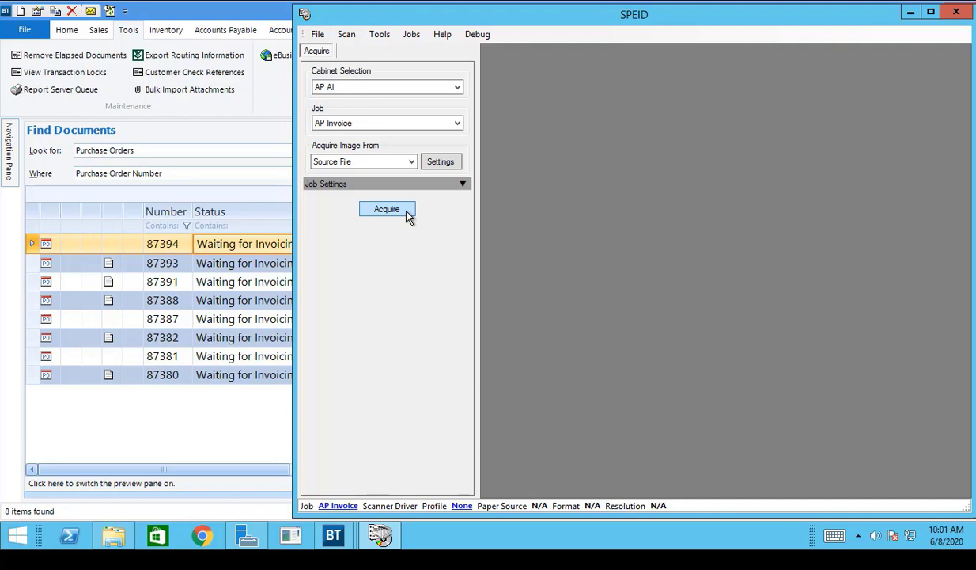
left_click(113, 536)
left_click(281, 102)
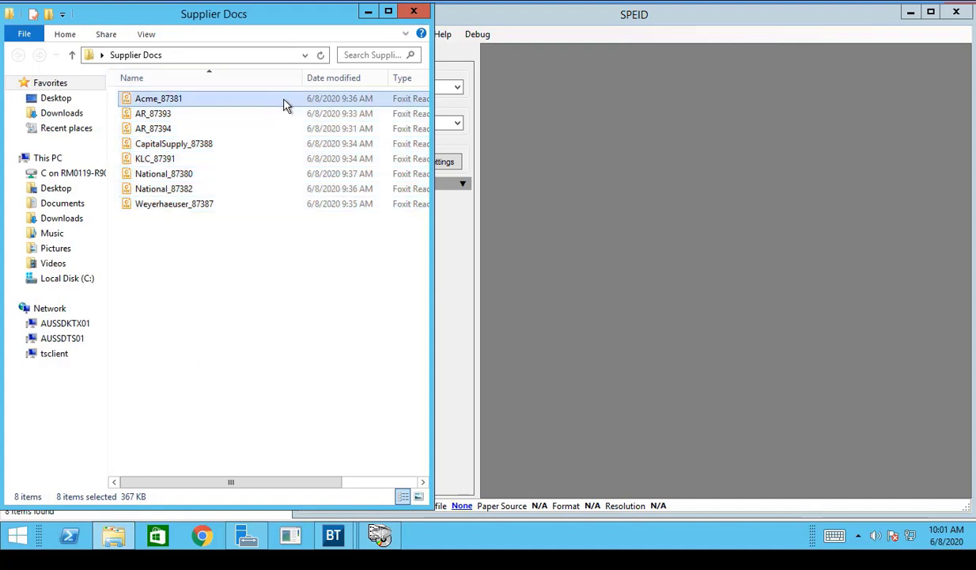
left_click(242, 207, "shift")
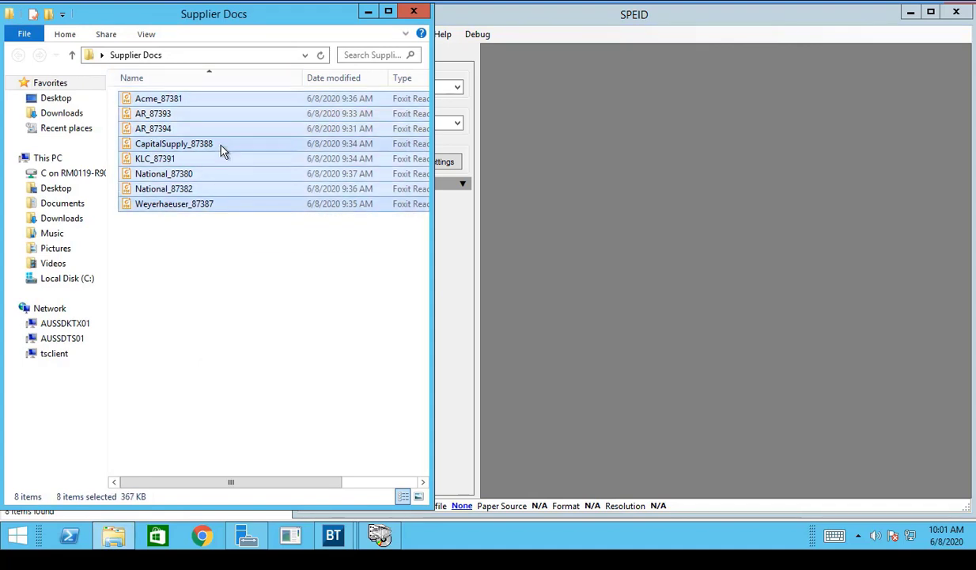
left_click_drag(219, 144, 654, 236)
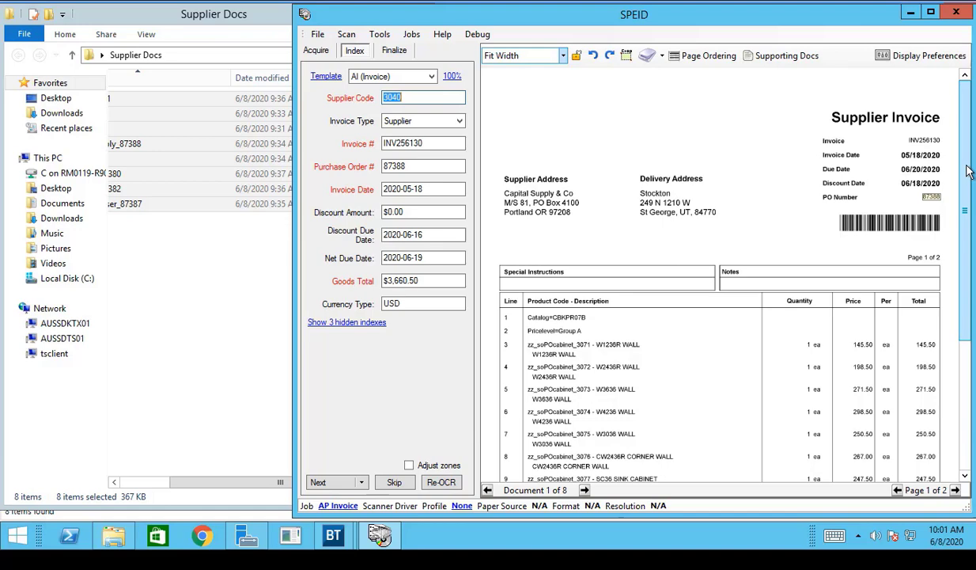
Step: Review auto-indexed invoices 2 and 3, then return to document 1 of 8 (INV256130, PO 87388)
scroll(969, 178, "down", 3)
scroll(969, 182, "up", 3)
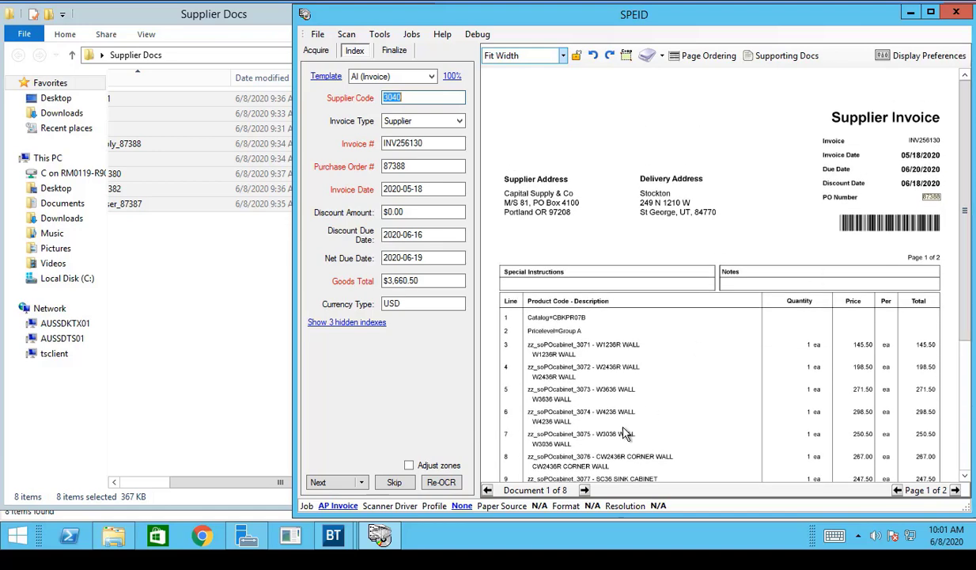
left_click(584, 491)
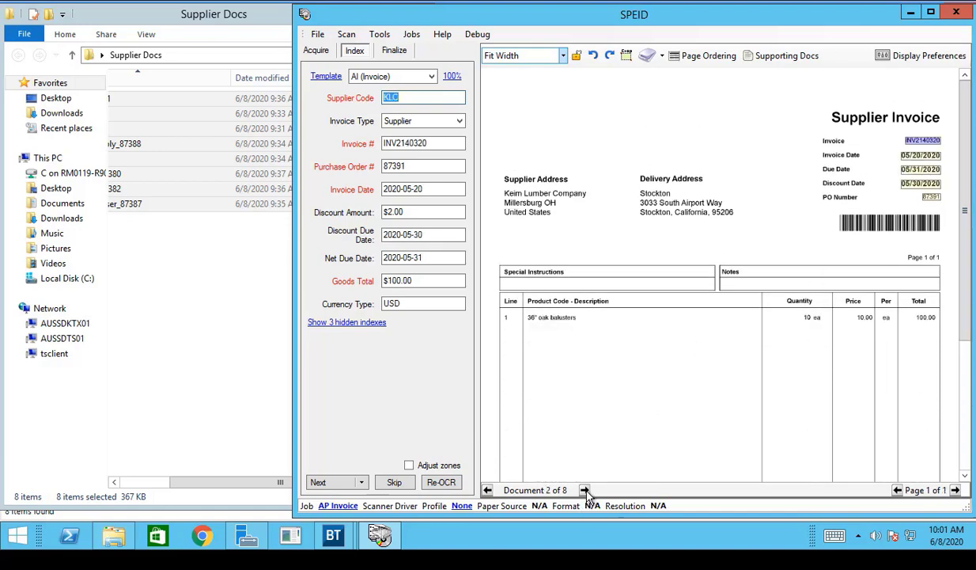
left_click(585, 490)
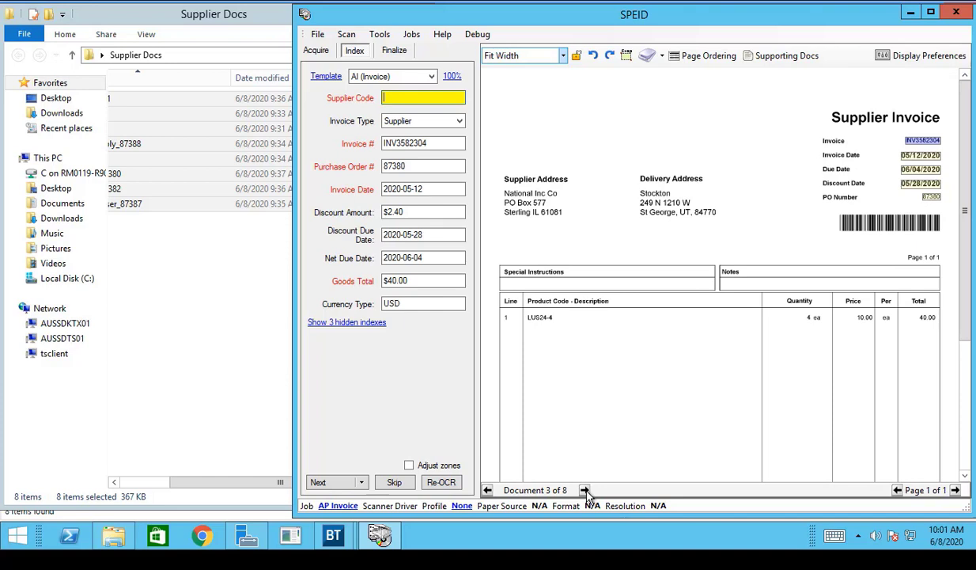
left_click(488, 490)
left_click(488, 490)
Step: Switch advancing to Next Invalid and land on invoice INV3582304, which lacks a supplier code
left_click(360, 483)
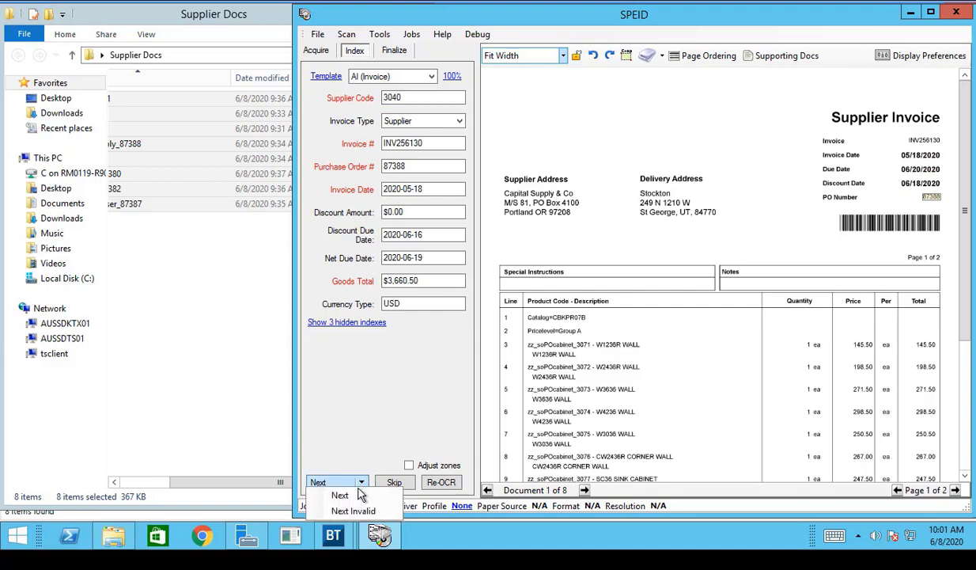
left_click(368, 512)
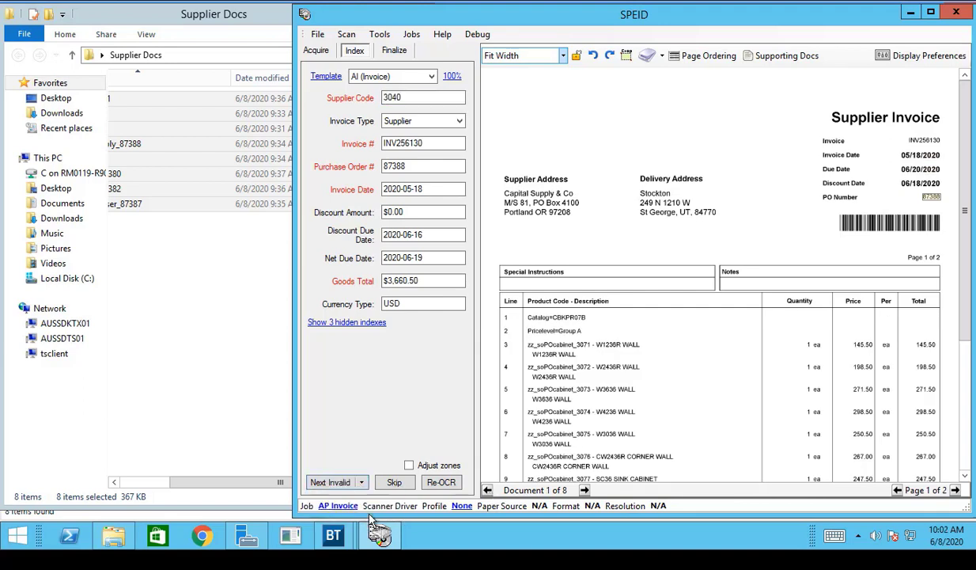
left_click(338, 485)
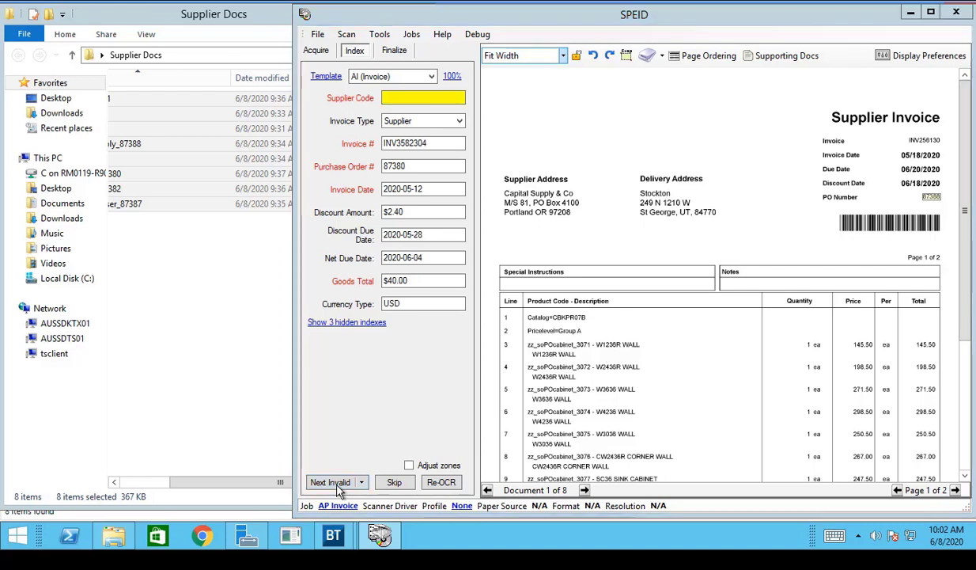
left_click(589, 324)
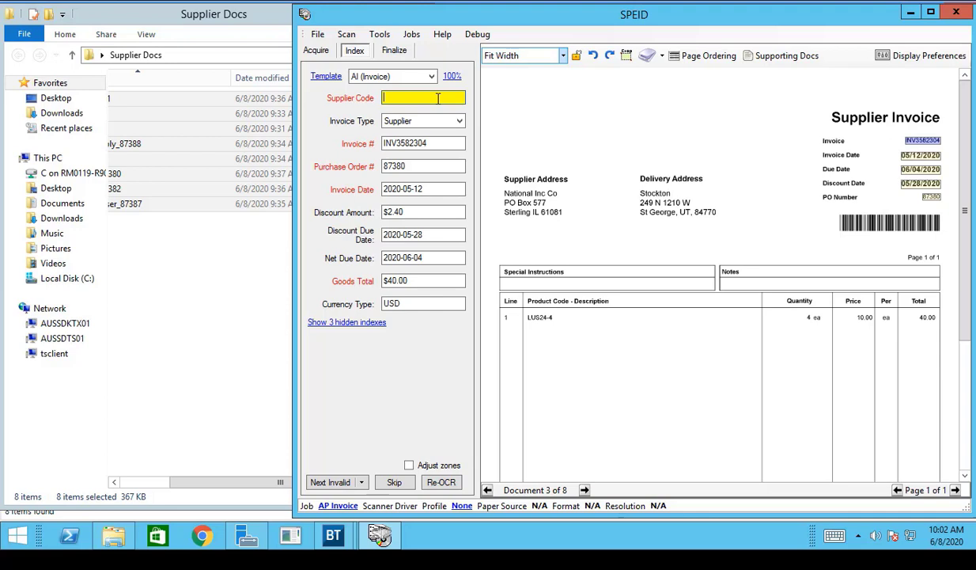
left_click(583, 490)
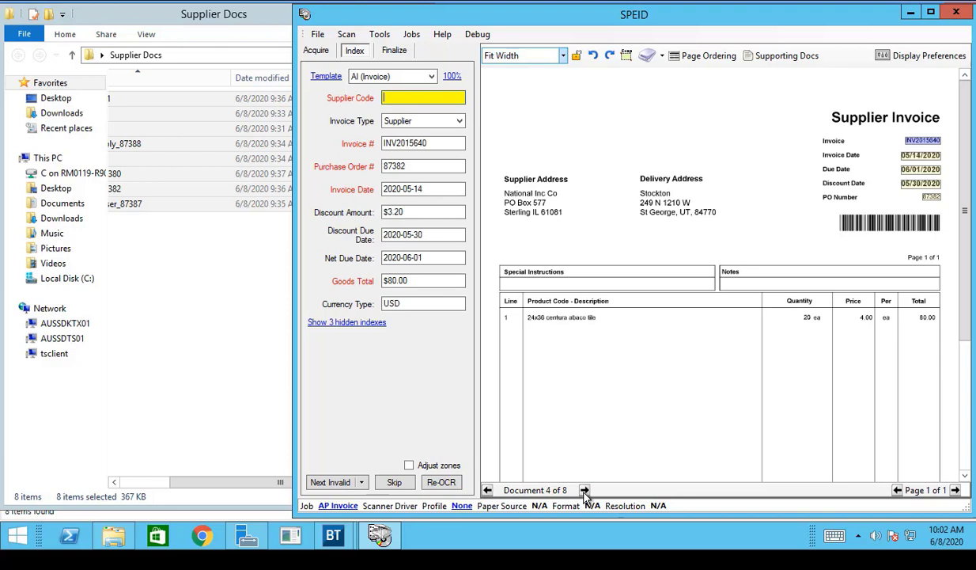
left_click(493, 496)
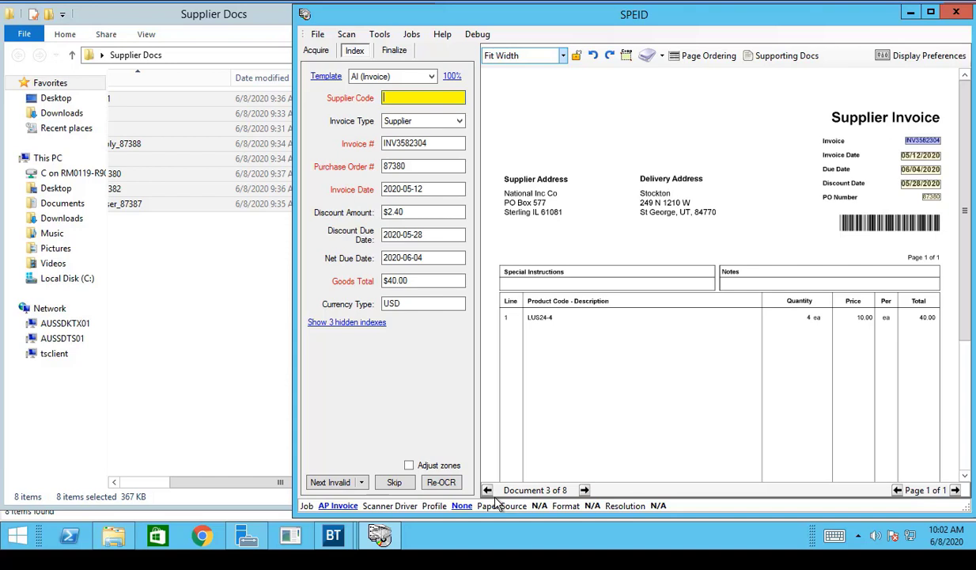
Step: Enter supplier code 5148 for invoice INV3582304 and advance to the finalize summary
type("51")
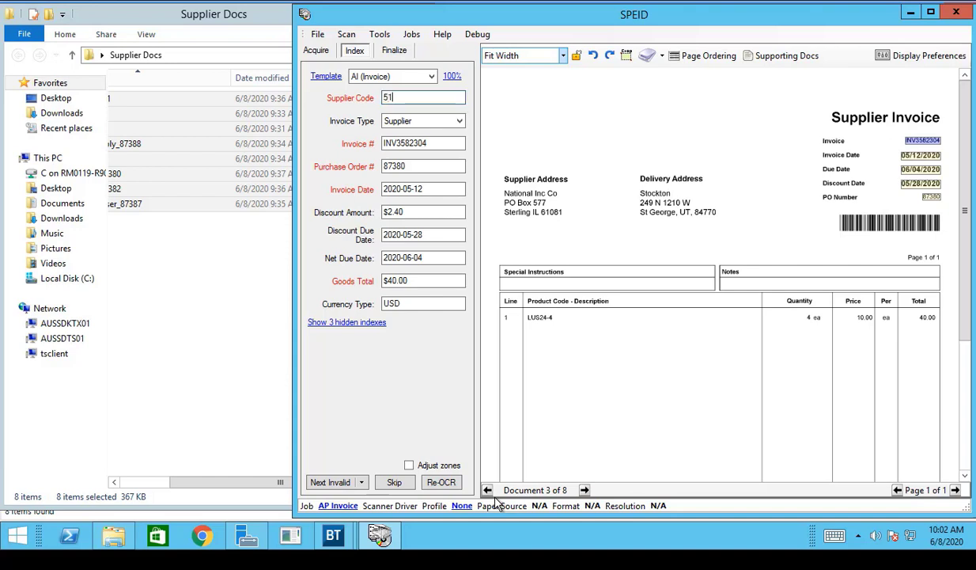
type("48")
left_click(585, 490)
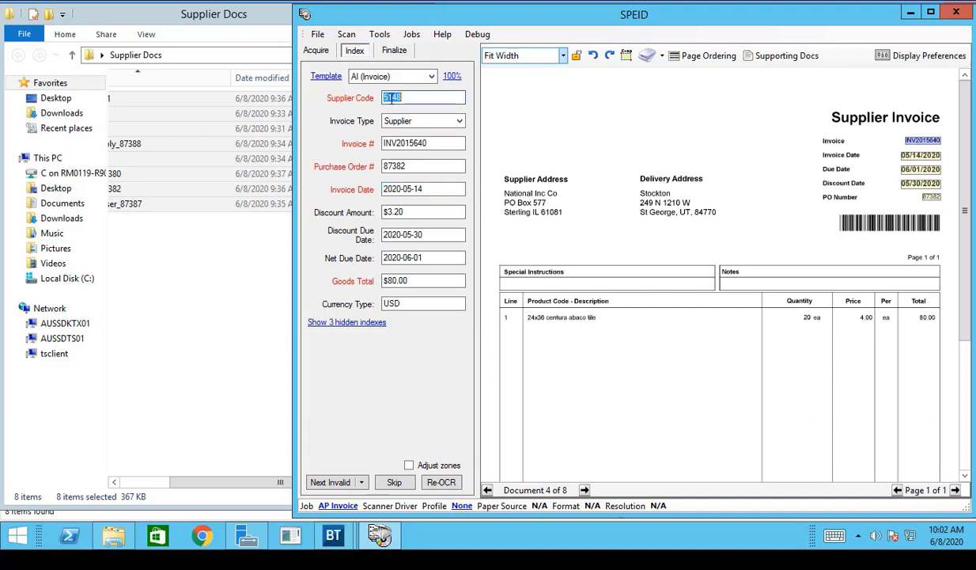
left_click(330, 482)
Step: Reach the Finalize summary and save all eight indexed documents
left_click(330, 481)
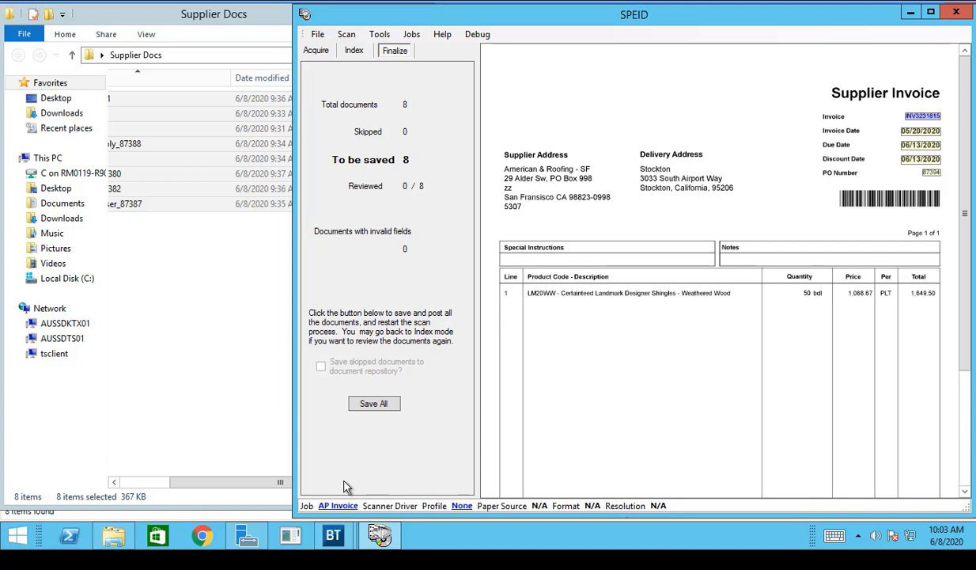
left_click(392, 407)
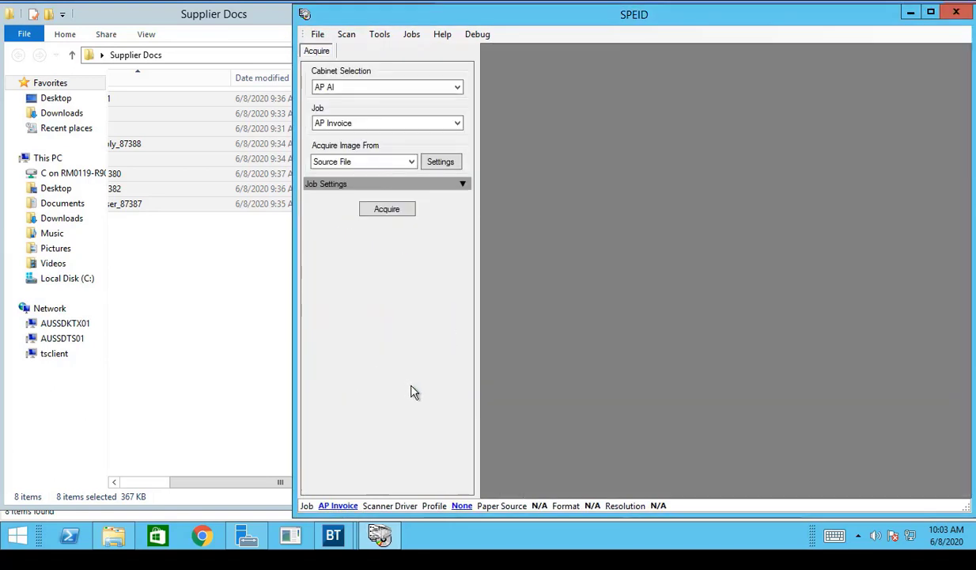
Step: Return to BisTrack's Invoiced order list and show the documents related to PO 87393
left_click(912, 15)
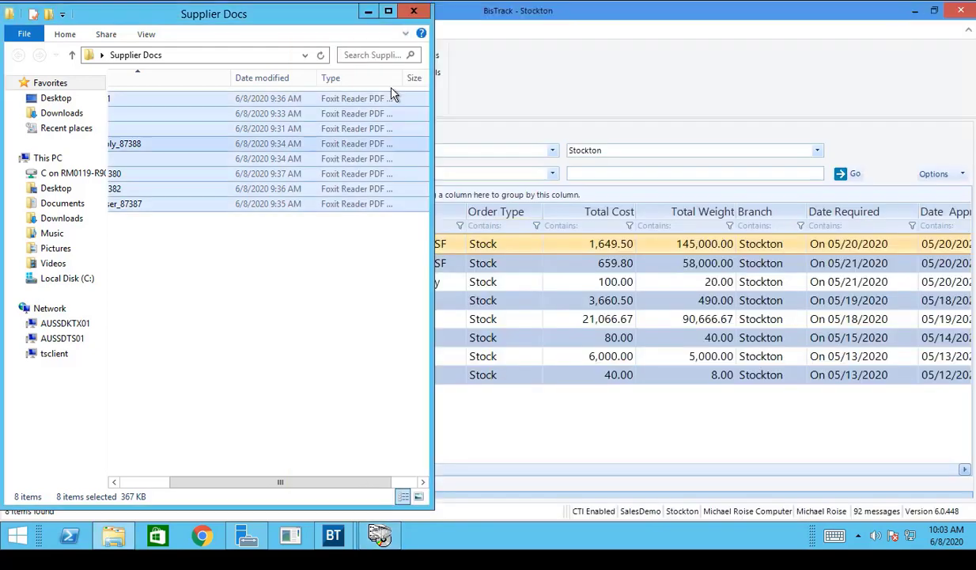
left_click(368, 9)
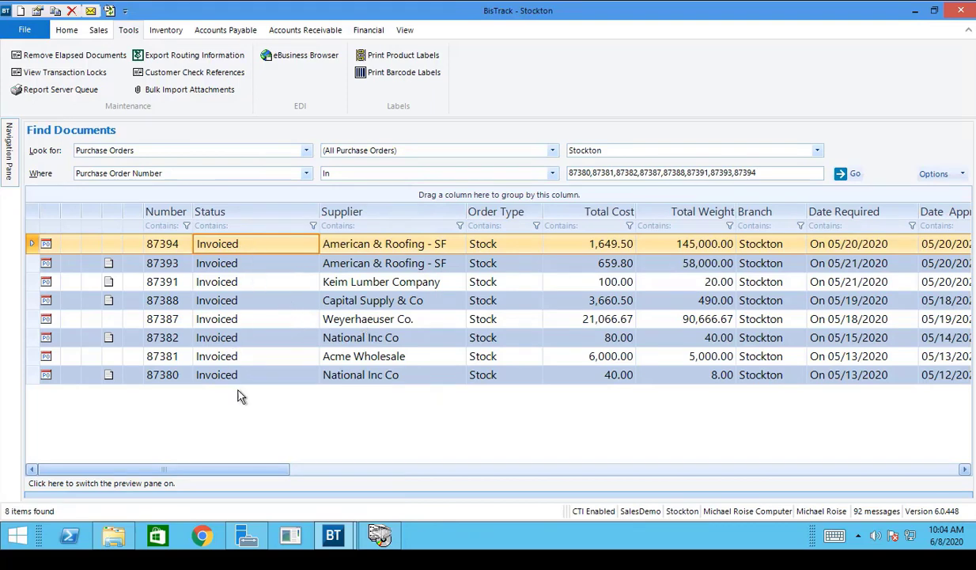
right_click(289, 267)
left_click(329, 370)
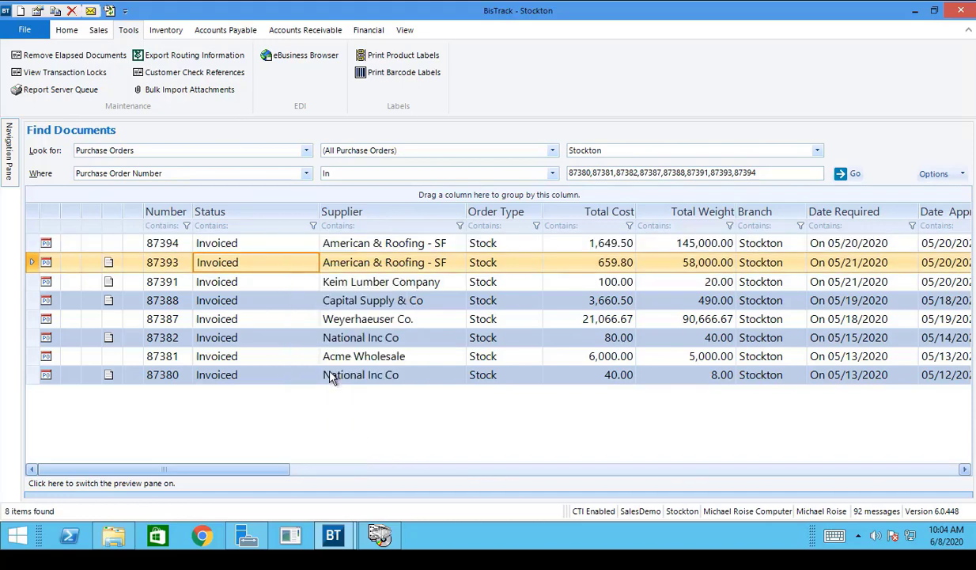
Step: Expand Stock Receipt 05402 and Supplier Invoice 07255, then open attachment 5307--INV3231498-1
left_click(208, 145)
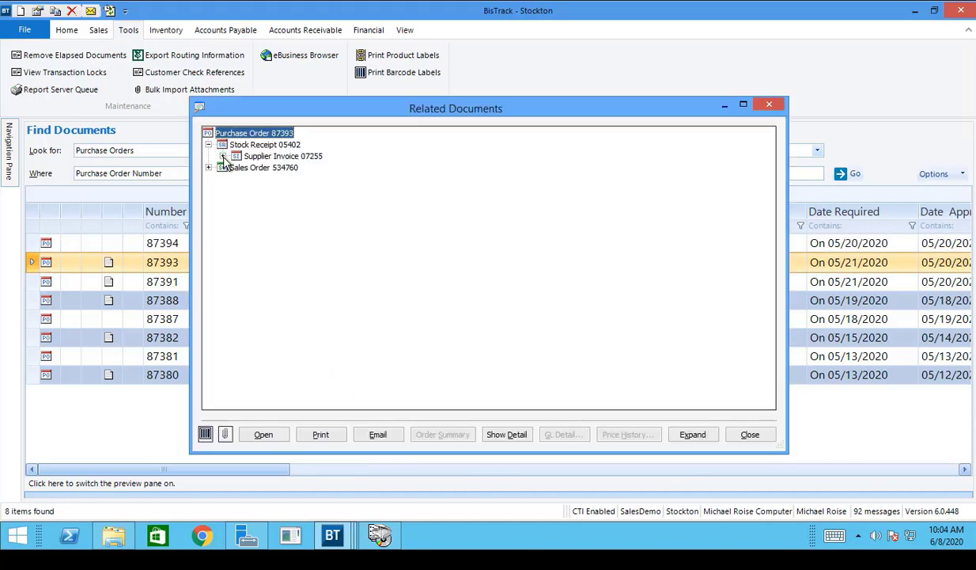
left_click(222, 156)
left_click(314, 157)
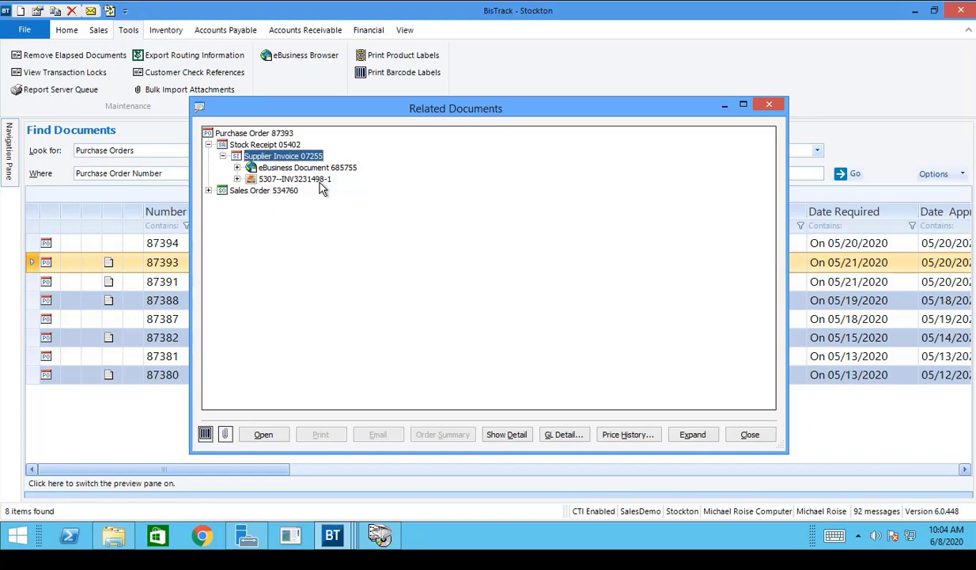
left_click(320, 180)
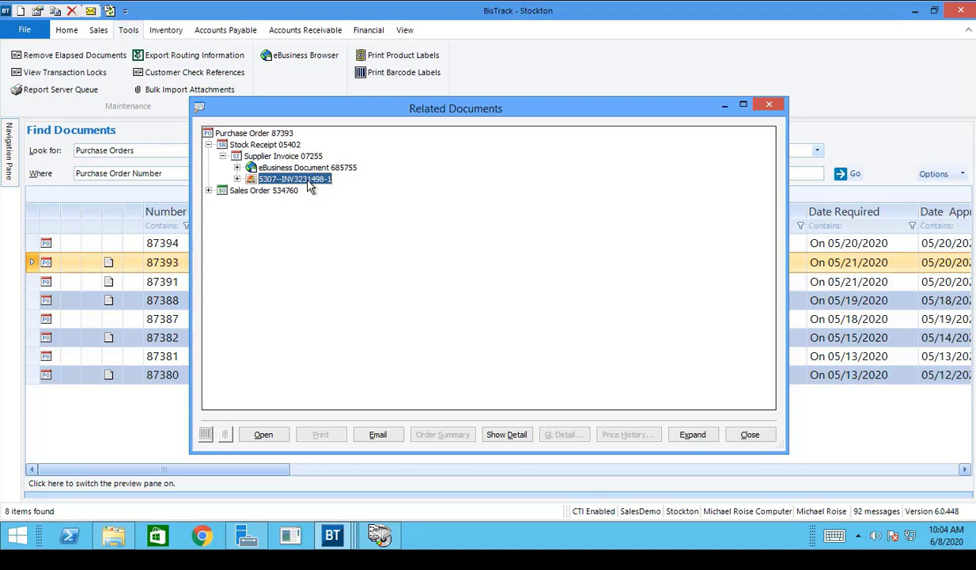
left_click(263, 435)
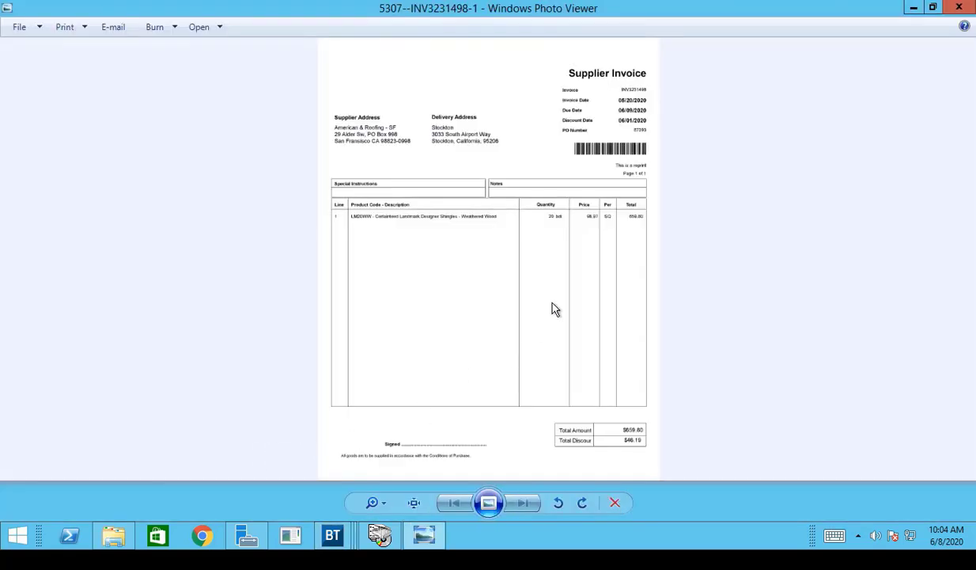
Step: Zoom in on the invoice header, then close Photo Viewer and the Related Documents window
left_click(372, 503)
left_click_drag(372, 507, 370, 496)
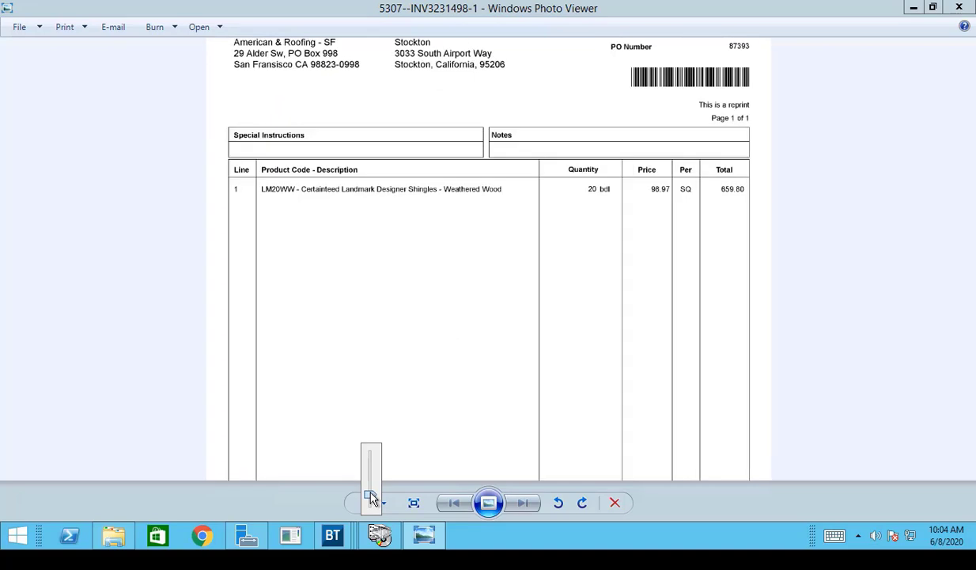
left_click_drag(605, 369, 605, 407)
left_click(959, 7)
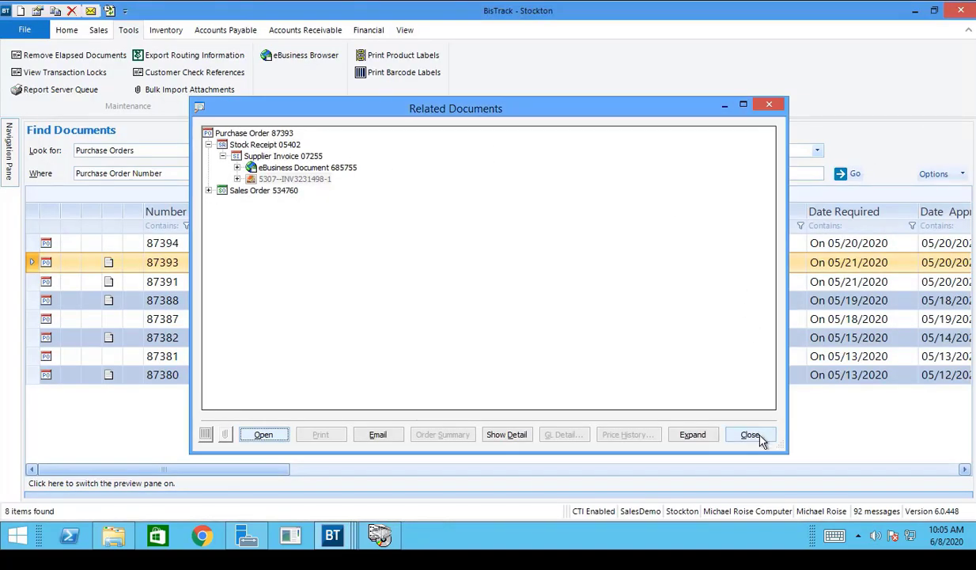
left_click(750, 435)
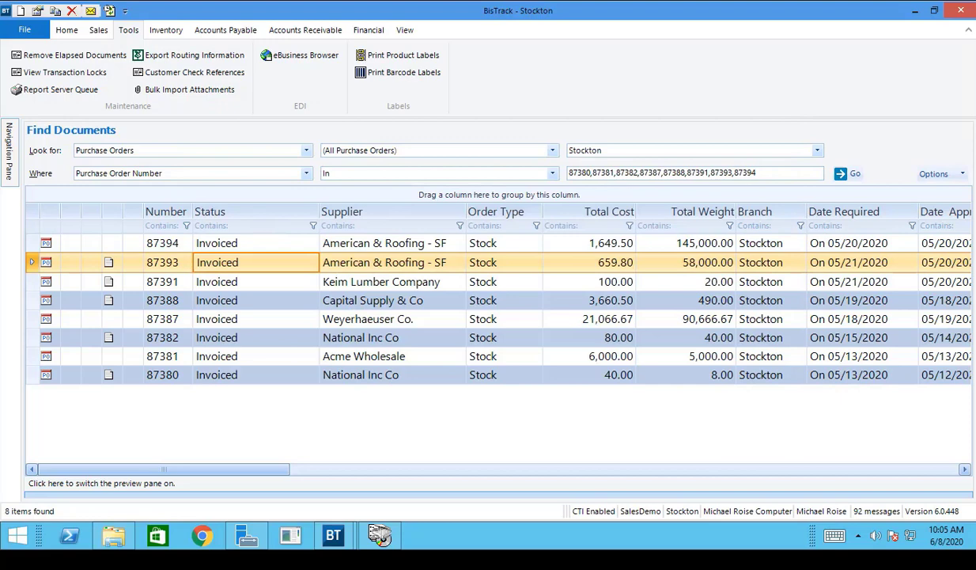